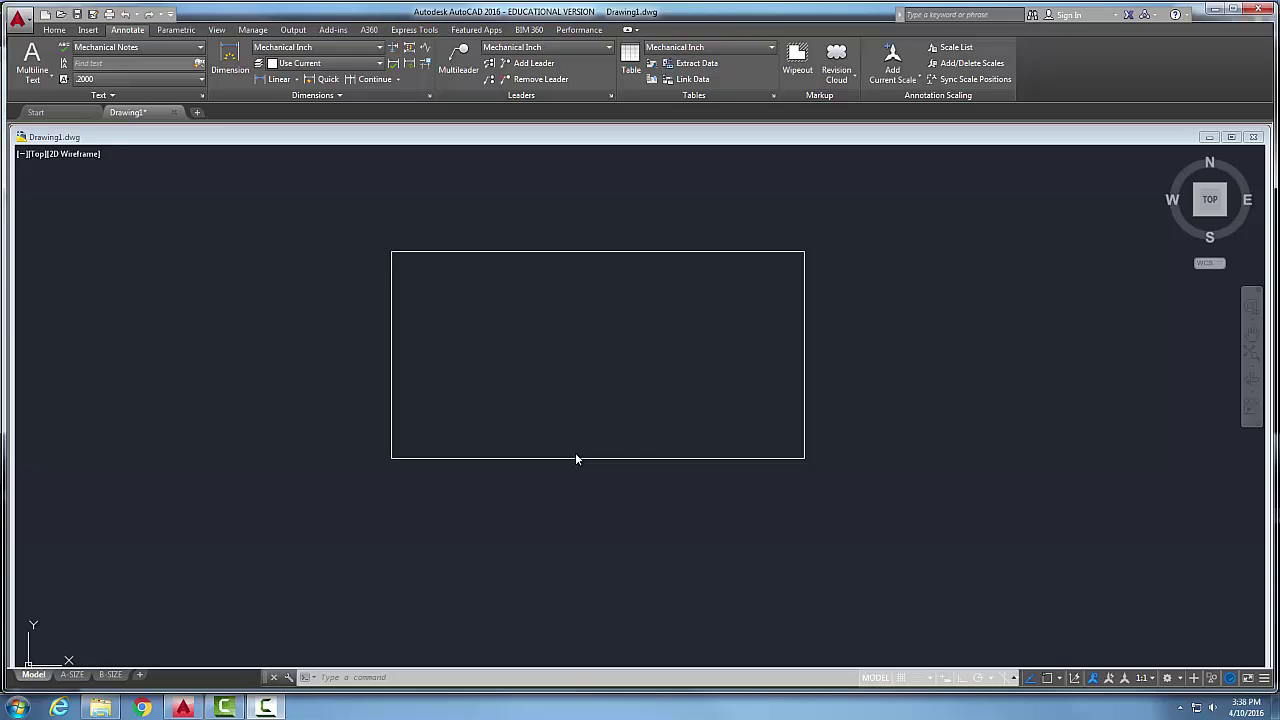
Step: From the Dimension Style Manager, start modifying the Mechanical Inch dimension style
{"action": "left_click", "coordinate": [430, 96]}
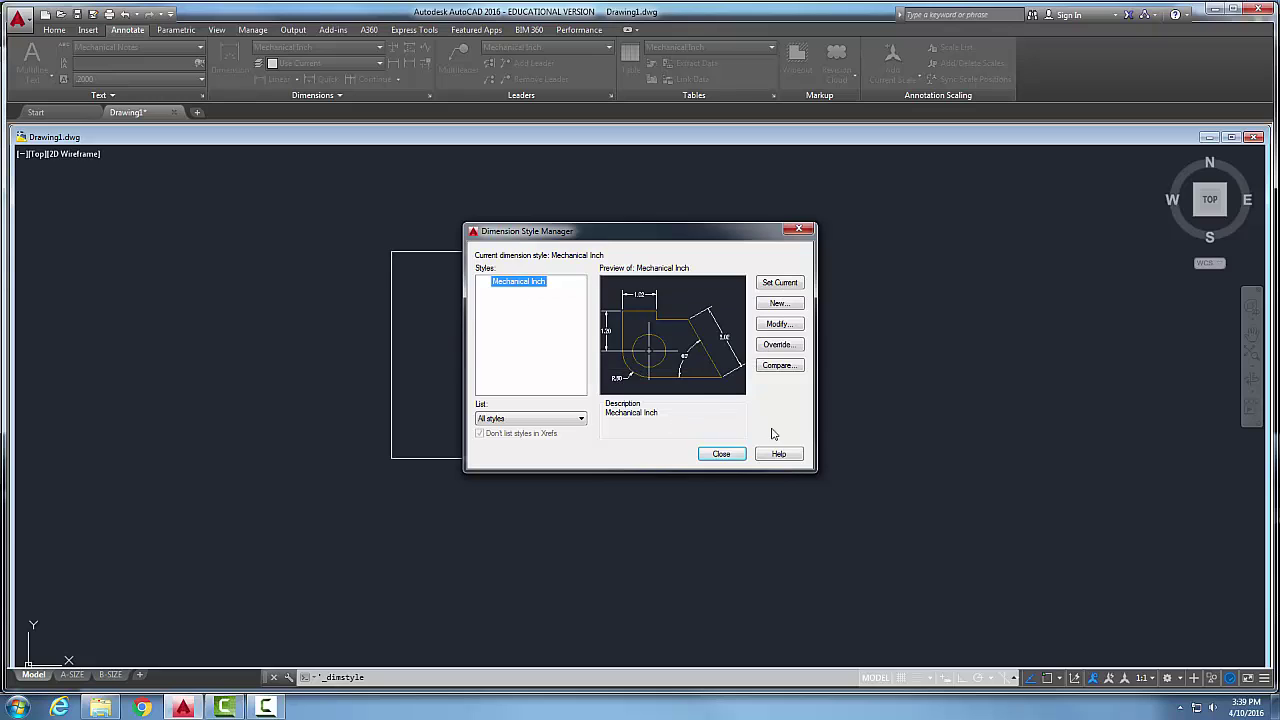
{"action": "left_click", "coordinate": [780, 325]}
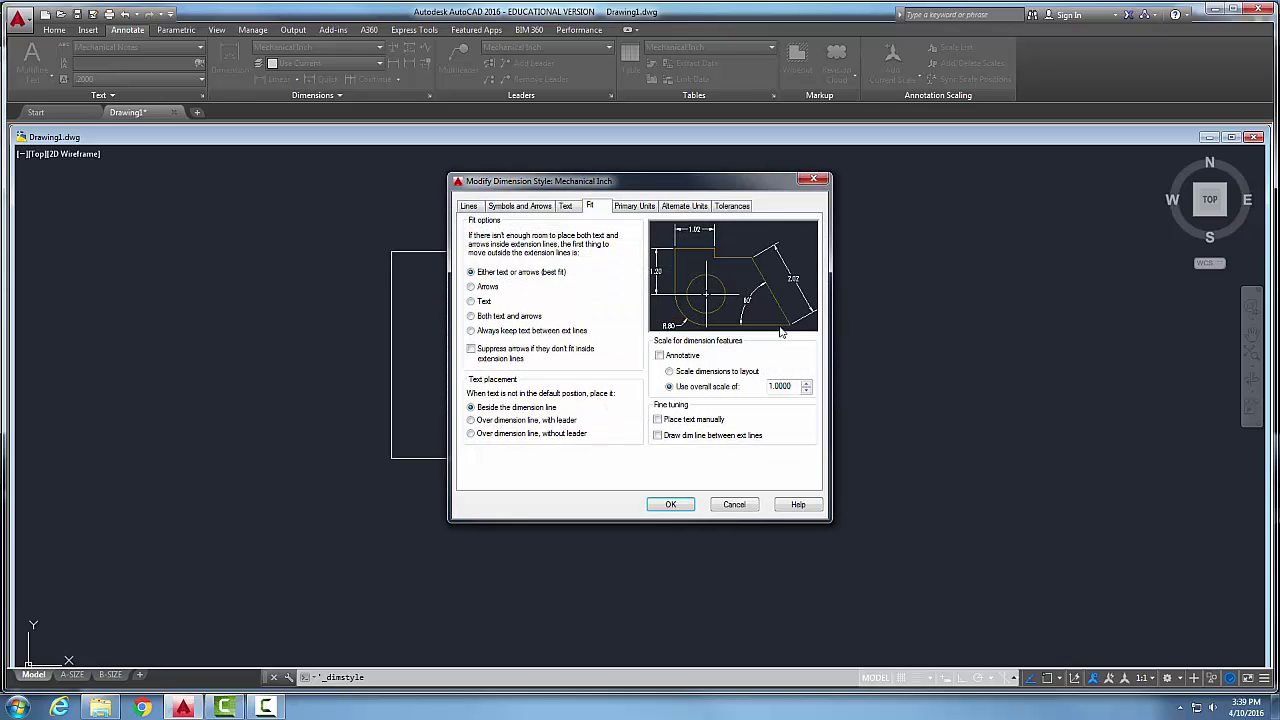
Step: Show the Primary Units settings and keep Decimal as the linear unit format
{"action": "left_click", "coordinate": [632, 206]}
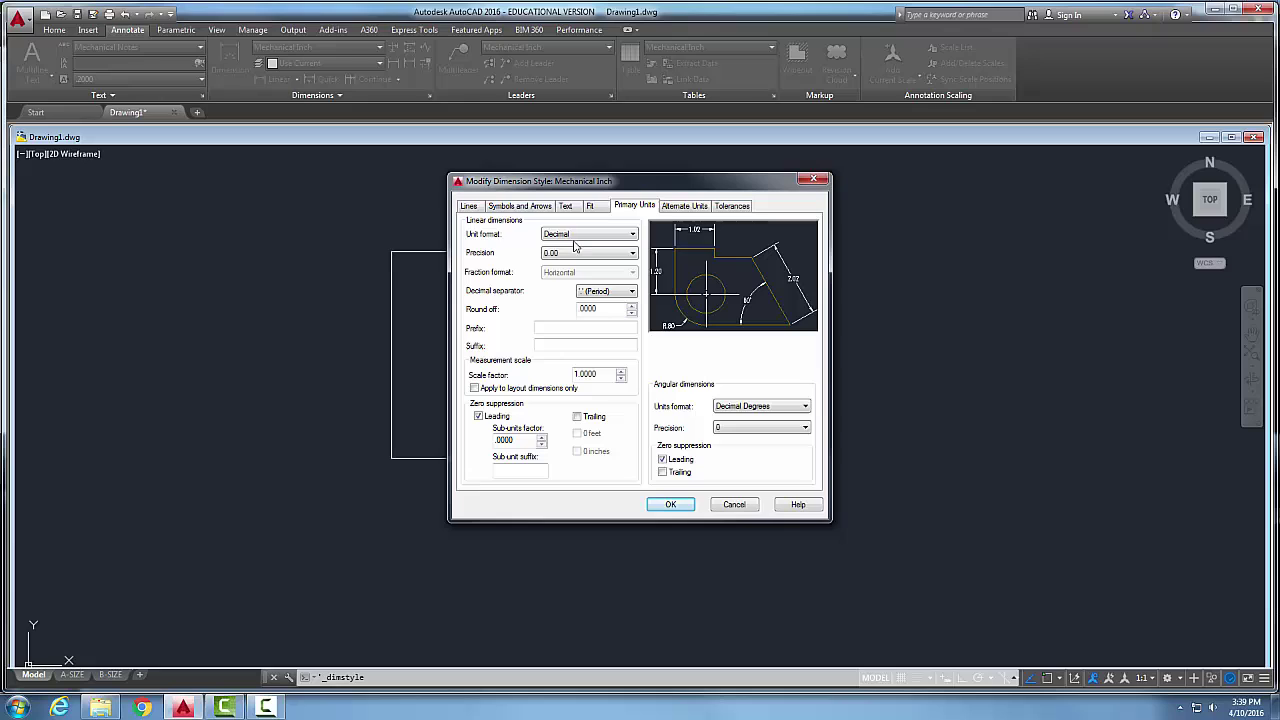
{"action": "left_click", "coordinate": [633, 234]}
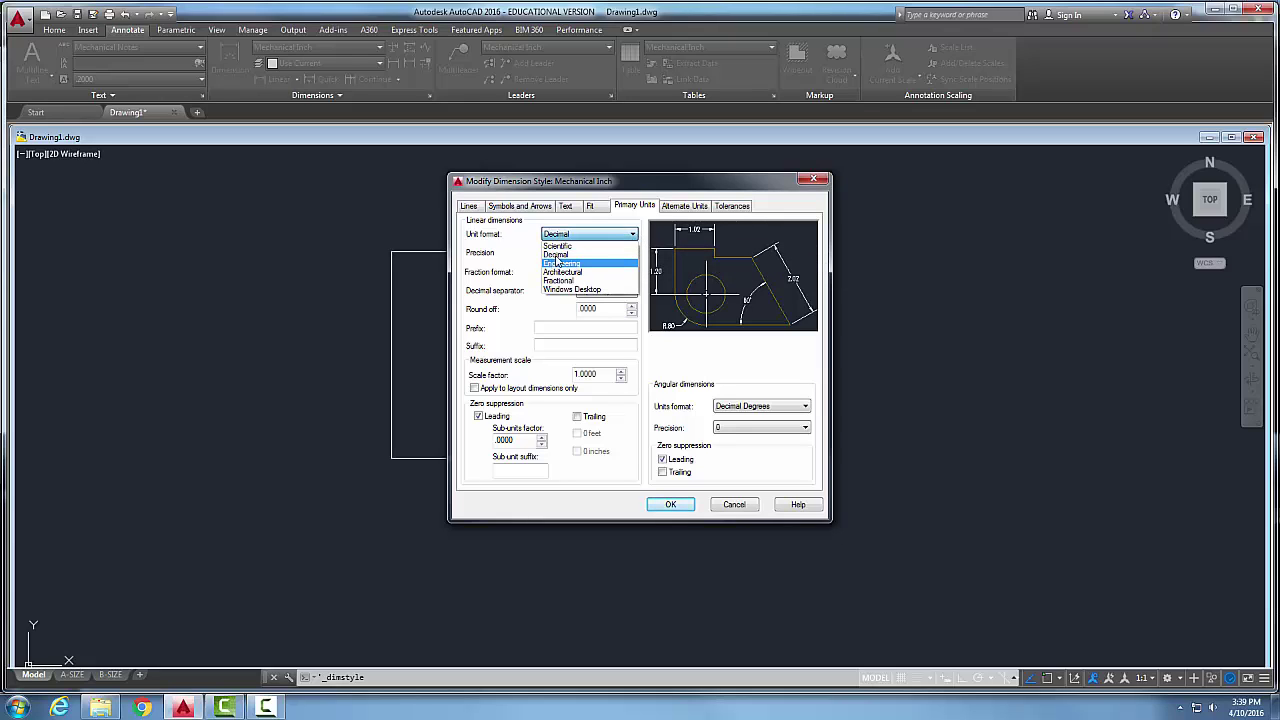
{"action": "left_click", "coordinate": [562, 256]}
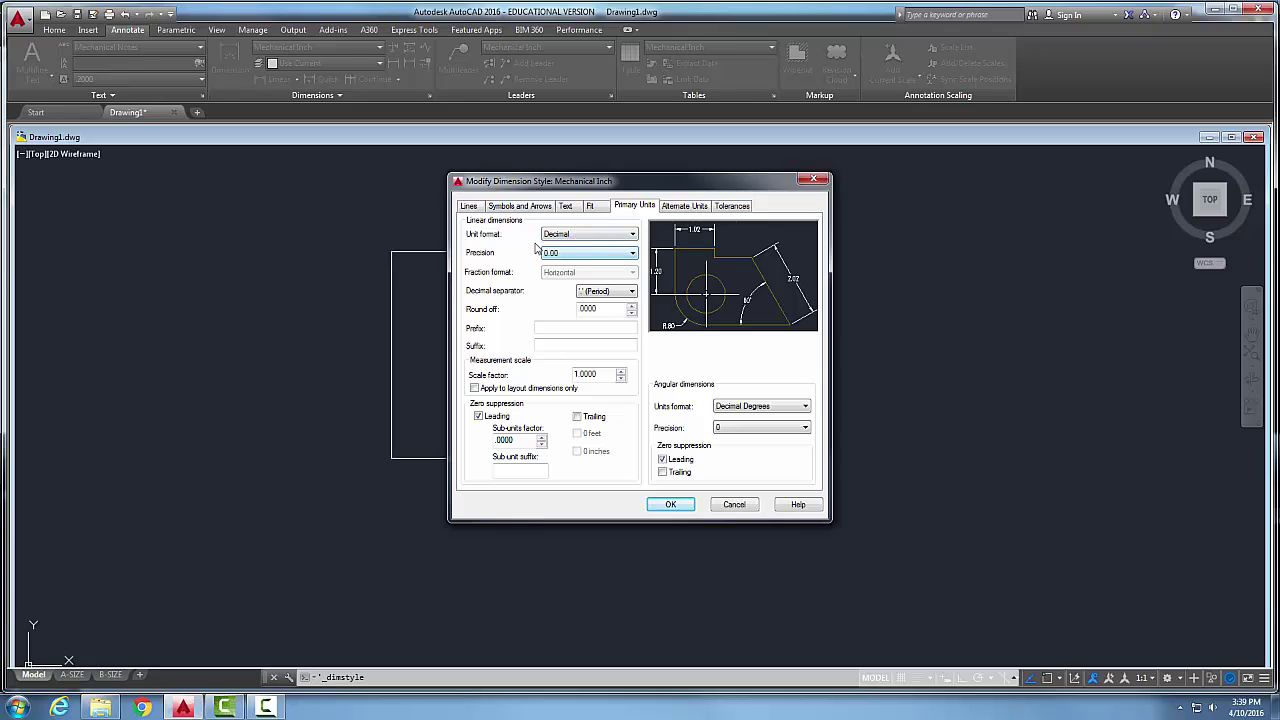
Step: Try linear precisions 0.000 and 0.0000, then settle on 0.00
{"action": "left_click", "coordinate": [633, 257]}
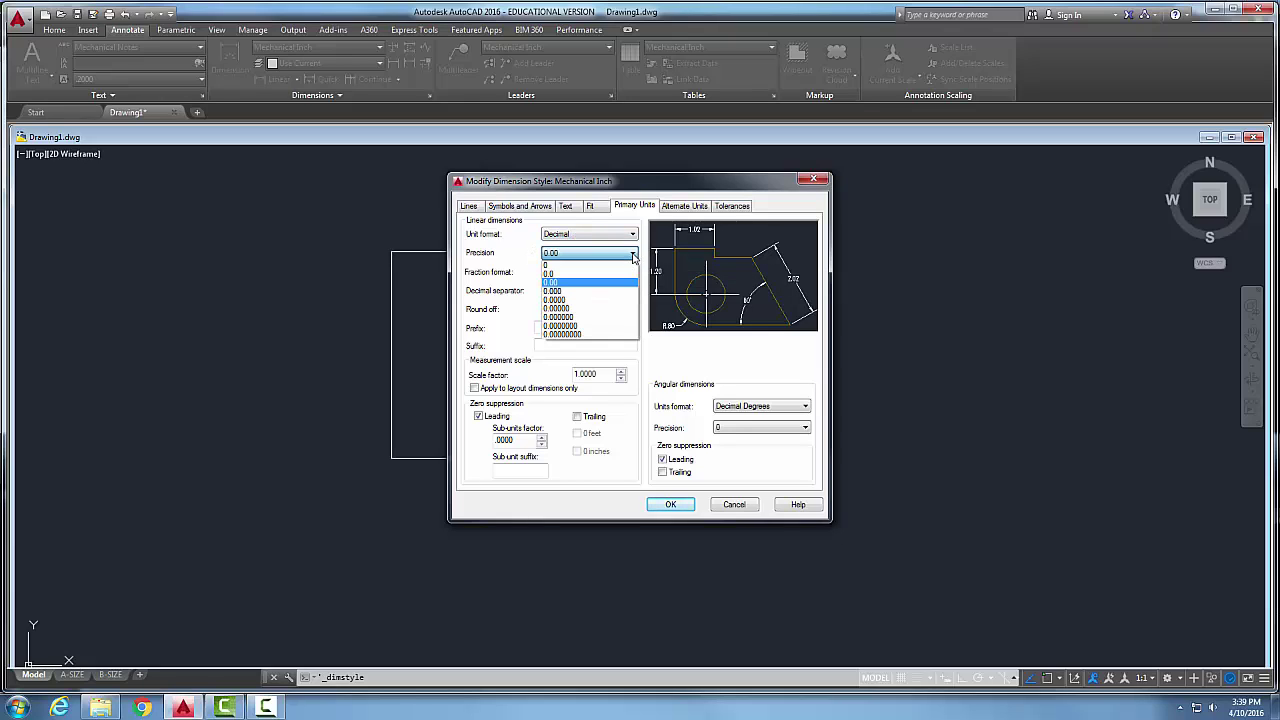
{"action": "left_click", "coordinate": [558, 292]}
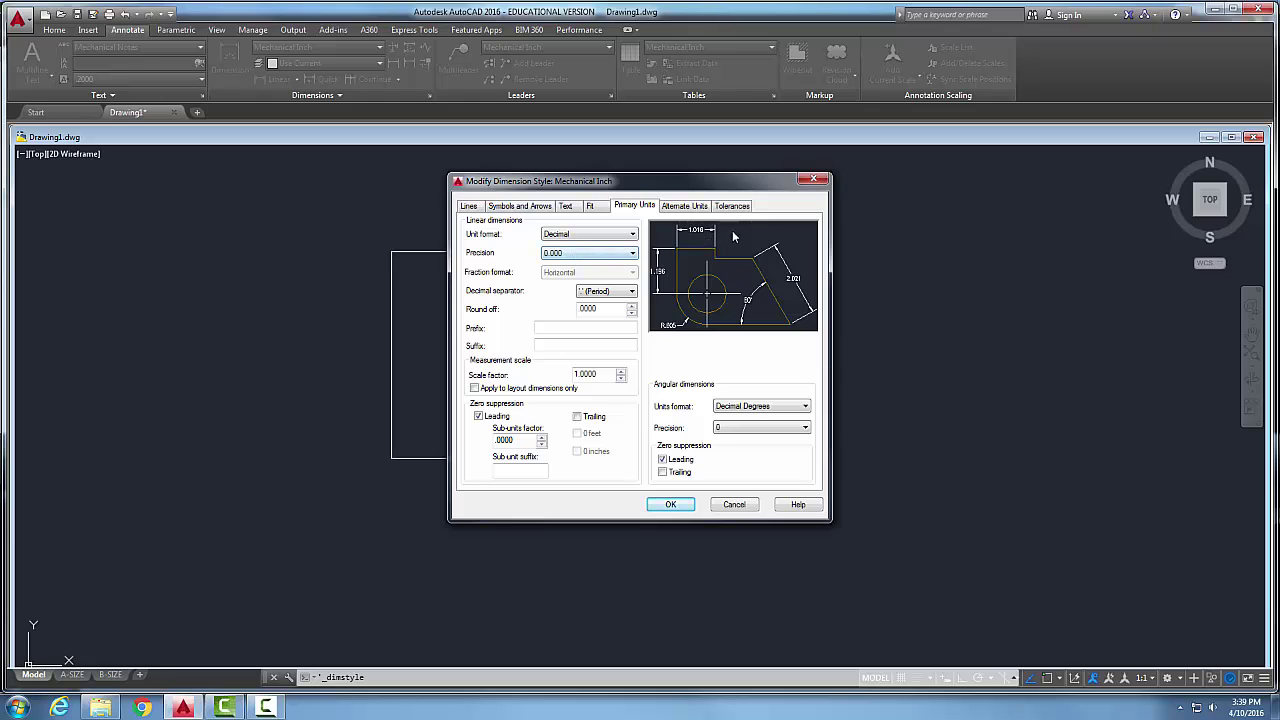
{"action": "left_click", "coordinate": [633, 254]}
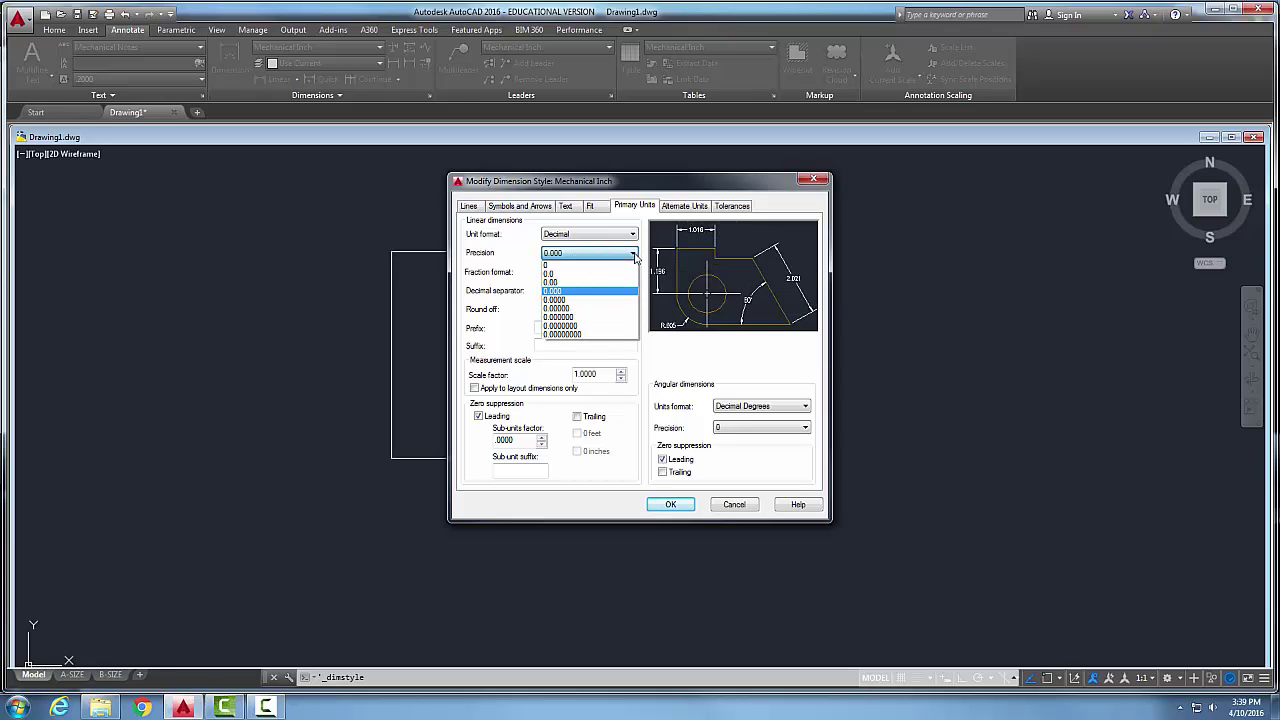
{"action": "left_click", "coordinate": [590, 282]}
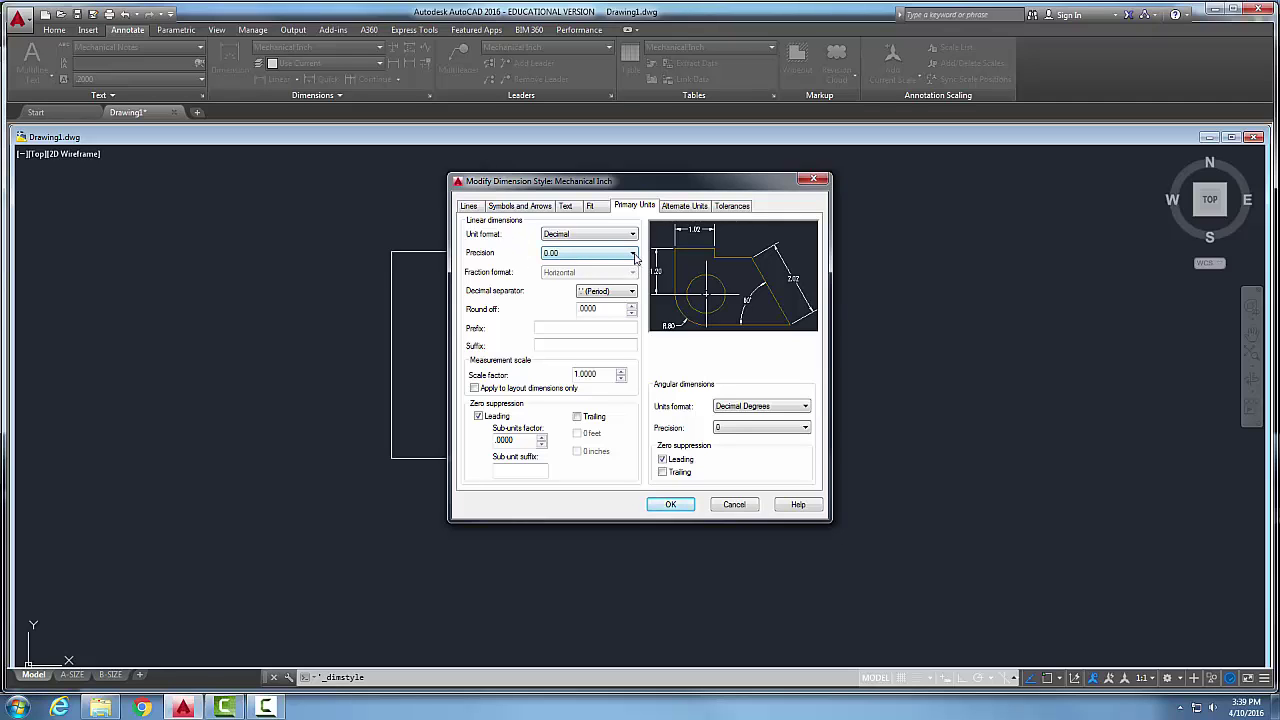
{"action": "left_click", "coordinate": [634, 255]}
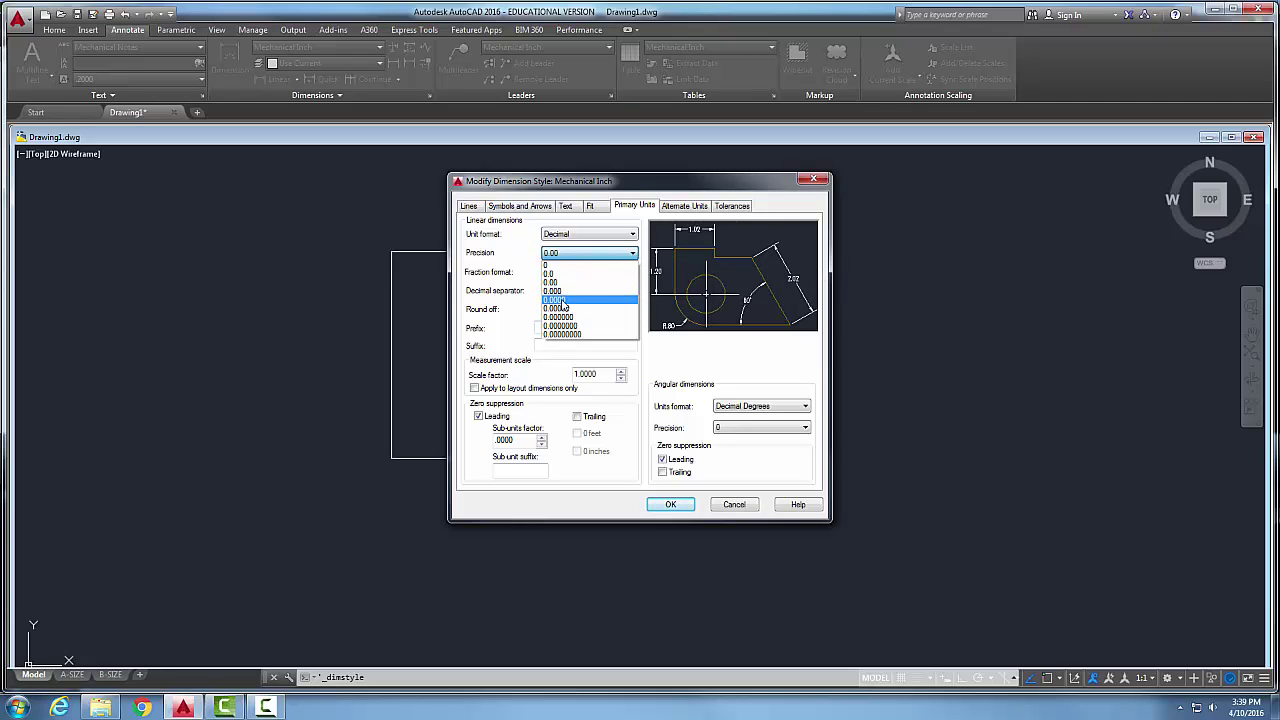
{"action": "left_click", "coordinate": [557, 301]}
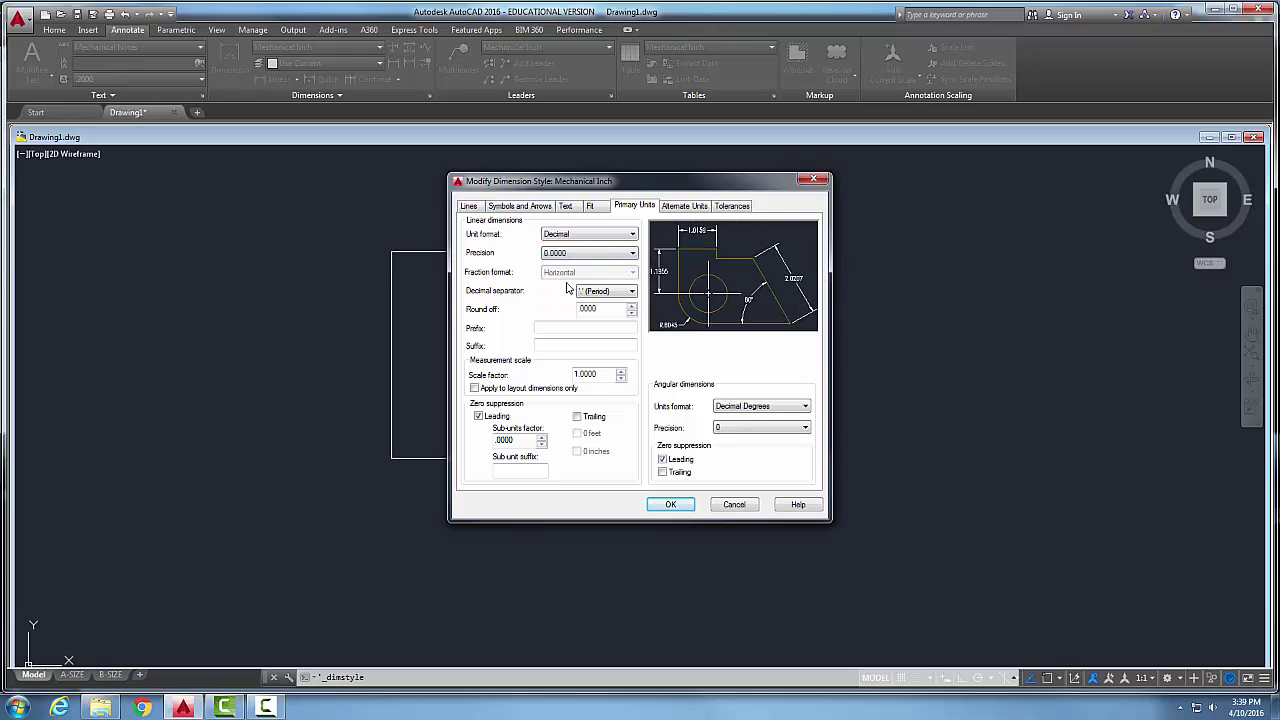
{"action": "left_click", "coordinate": [633, 254]}
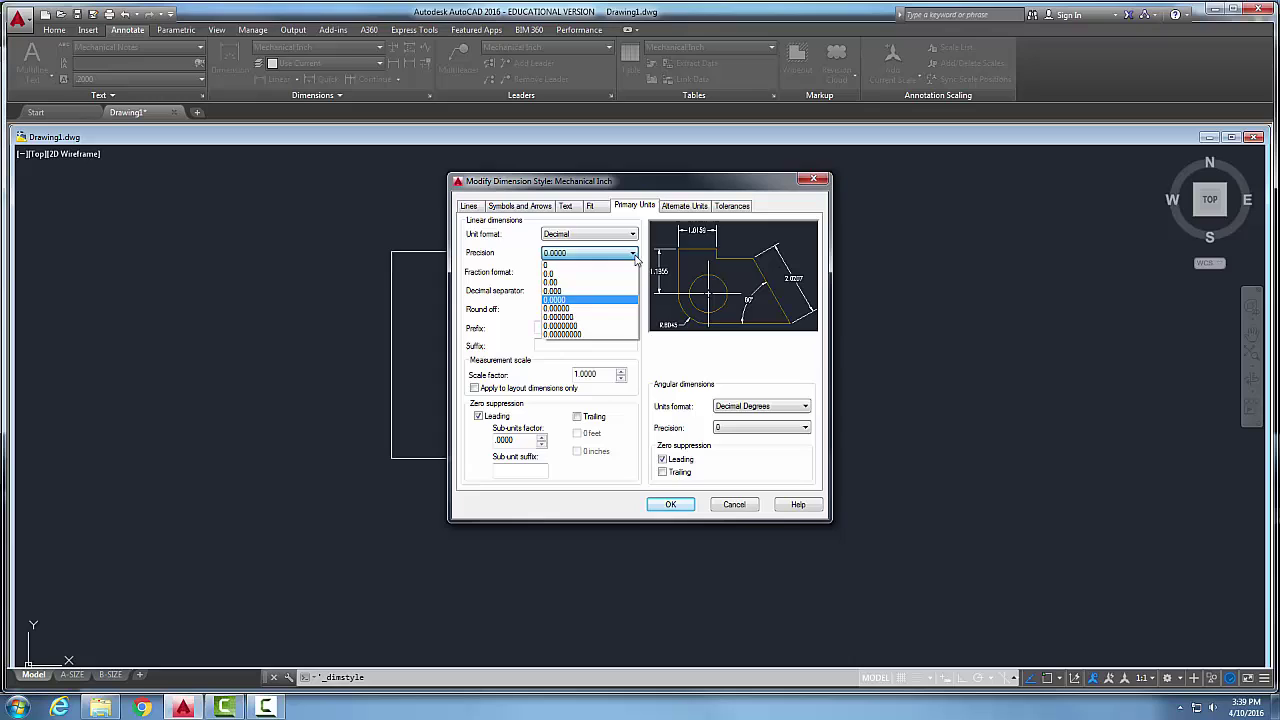
{"action": "left_click", "coordinate": [553, 284]}
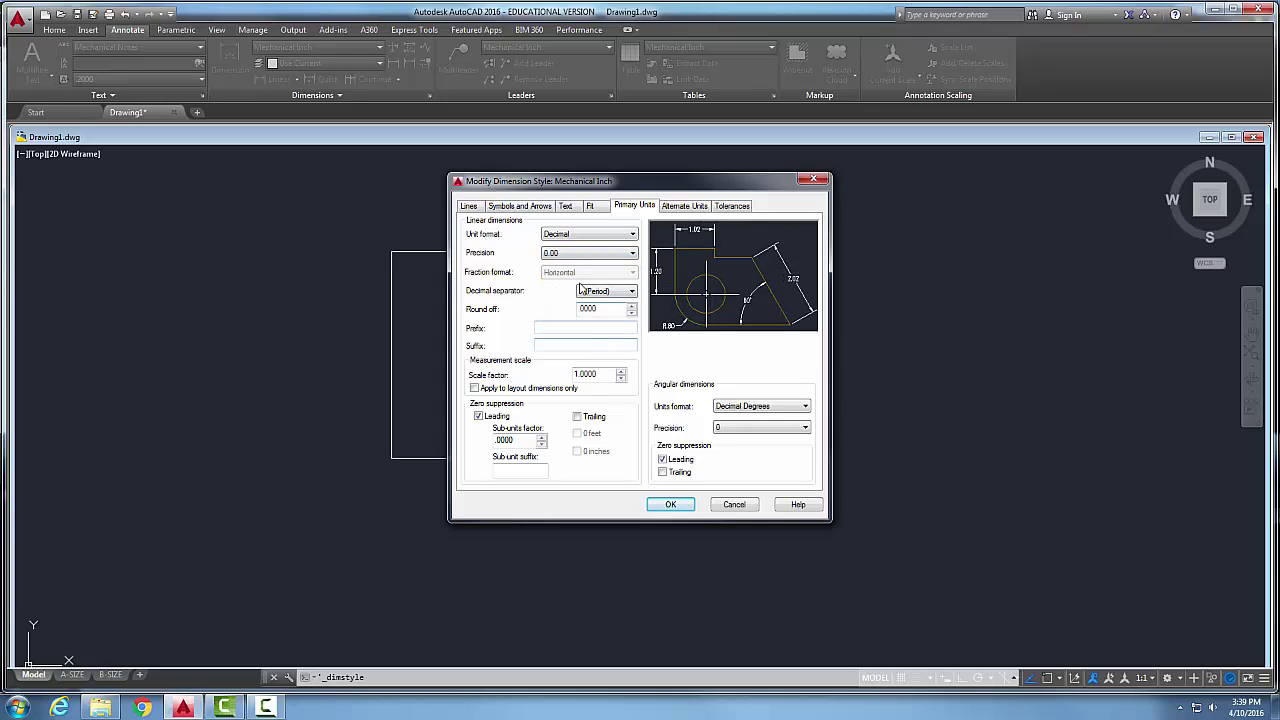
{"action": "left_click", "coordinate": [632, 235]}
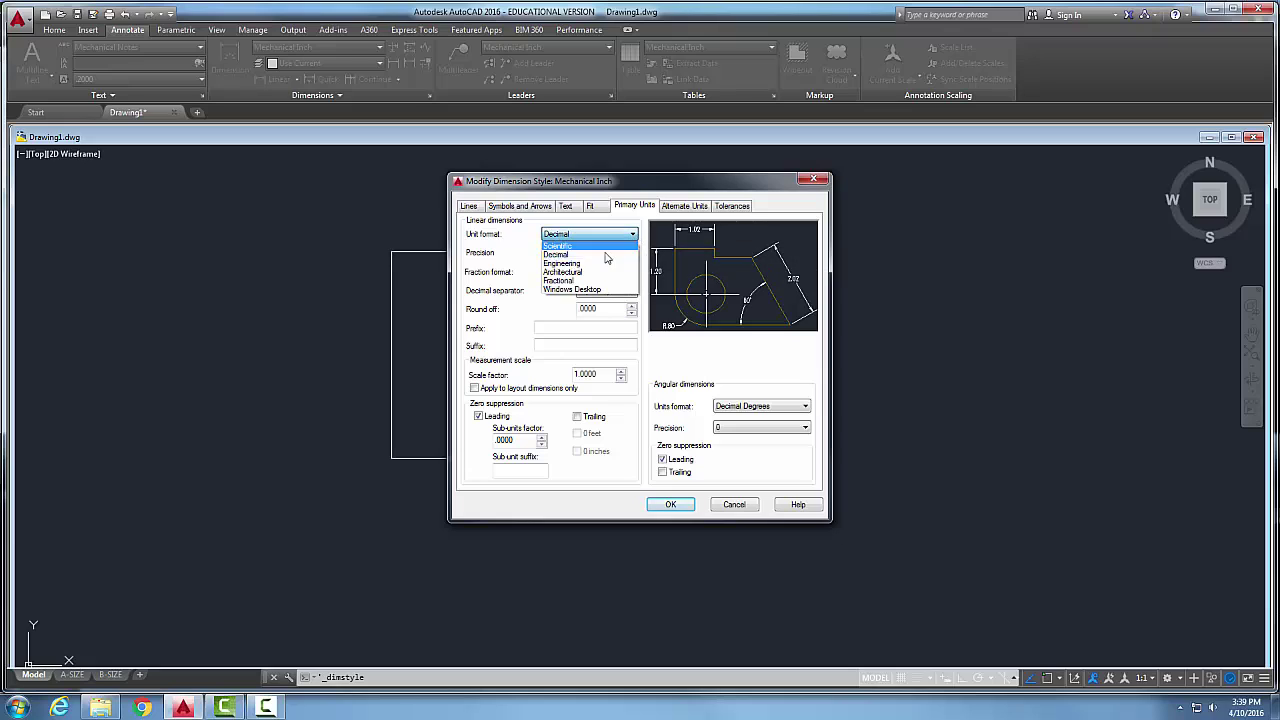
{"action": "left_click", "coordinate": [581, 273]}
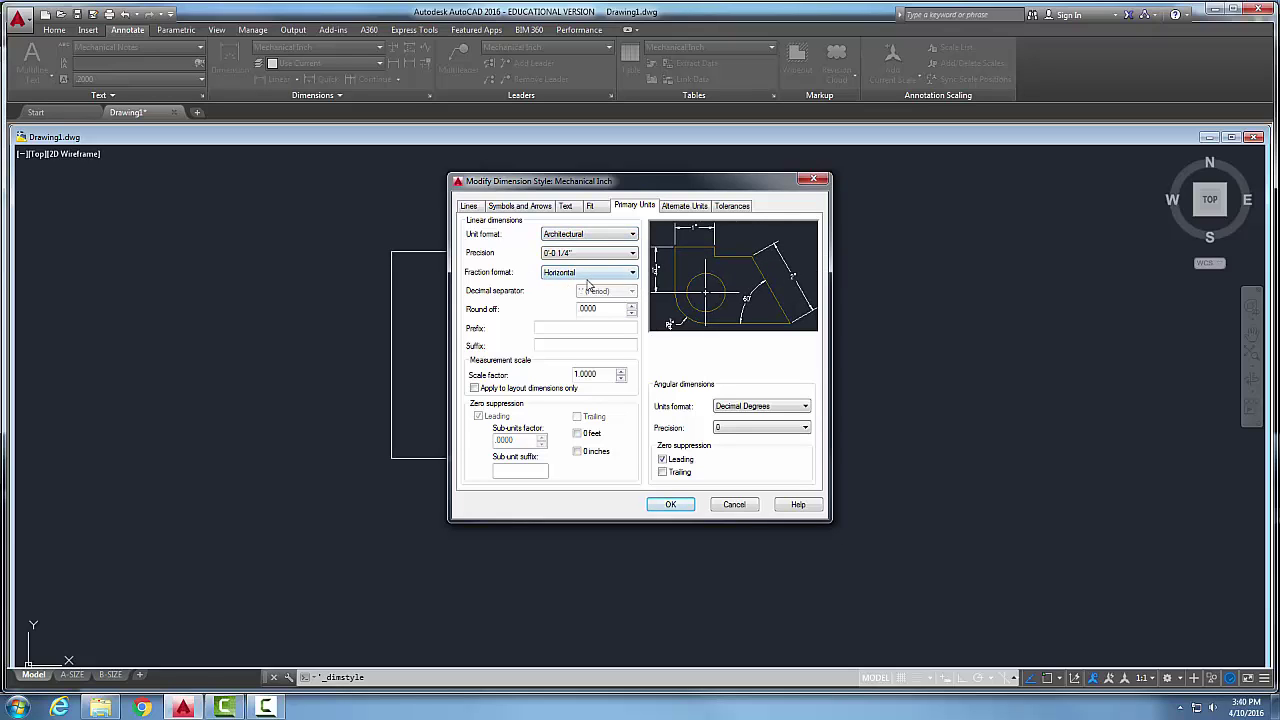
{"action": "left_click", "coordinate": [633, 274]}
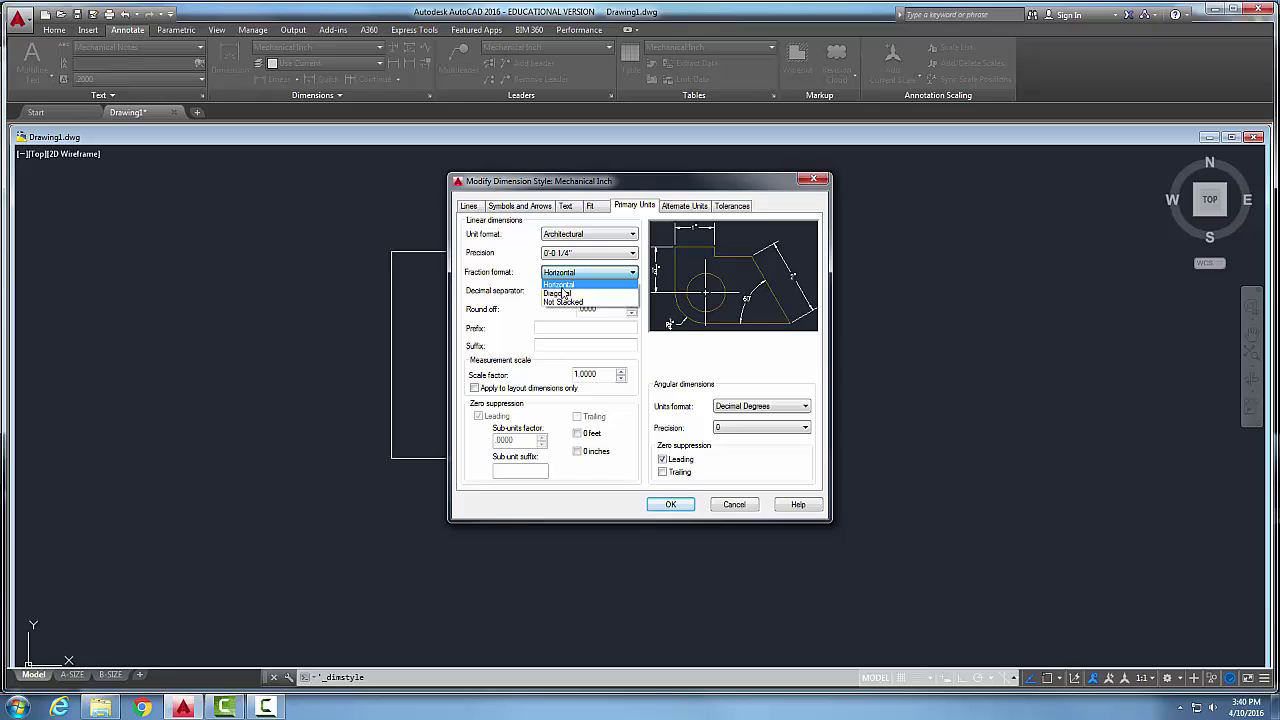
{"action": "left_click", "coordinate": [528, 285]}
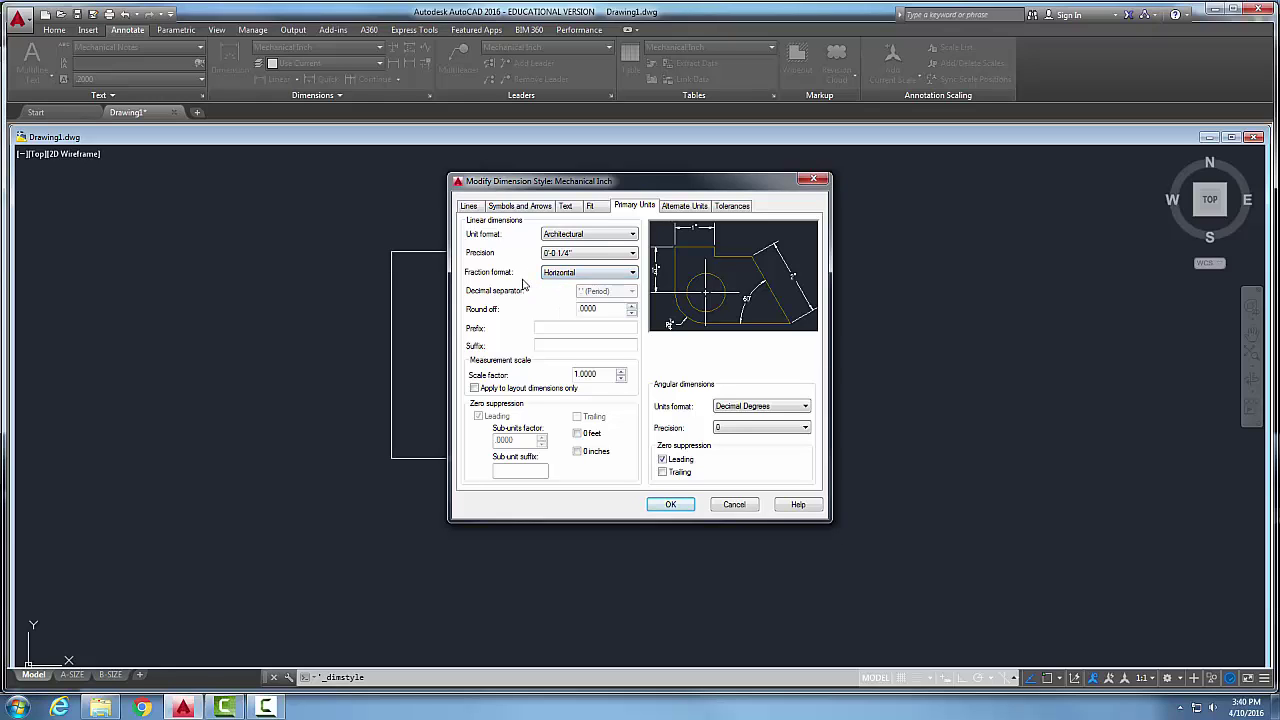
{"action": "left_click", "coordinate": [634, 236]}
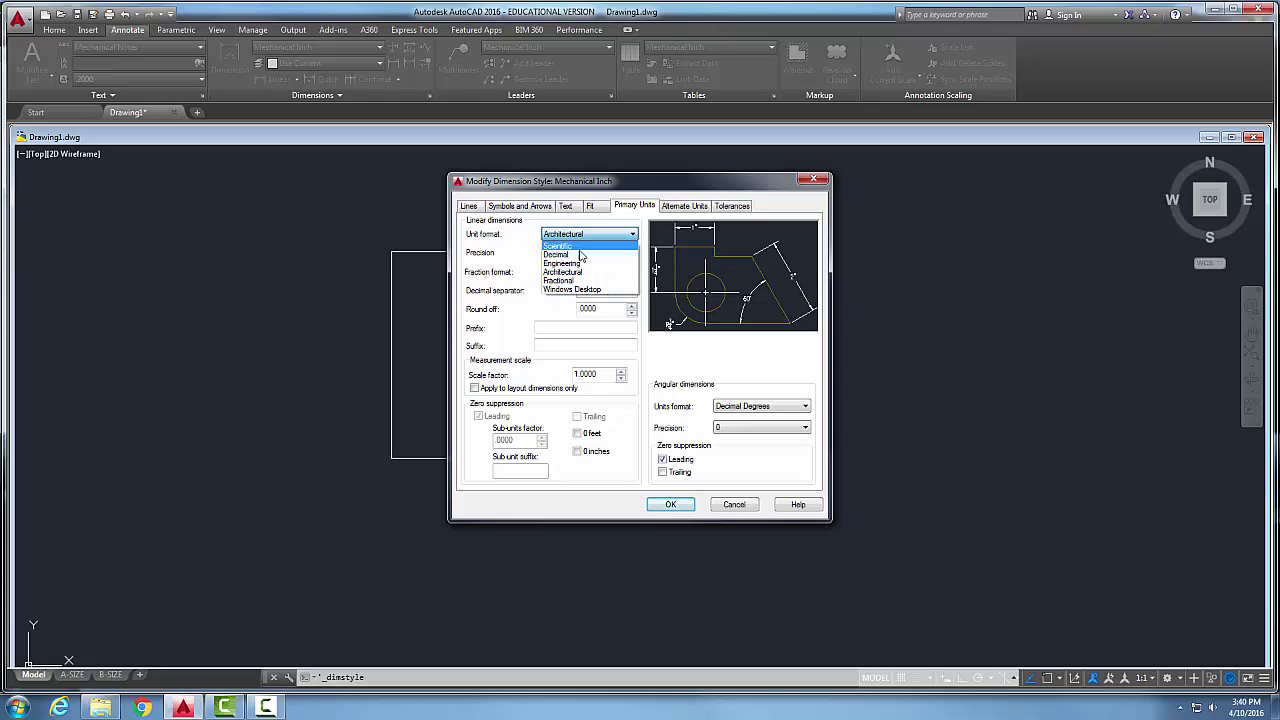
{"action": "left_click", "coordinate": [580, 250]}
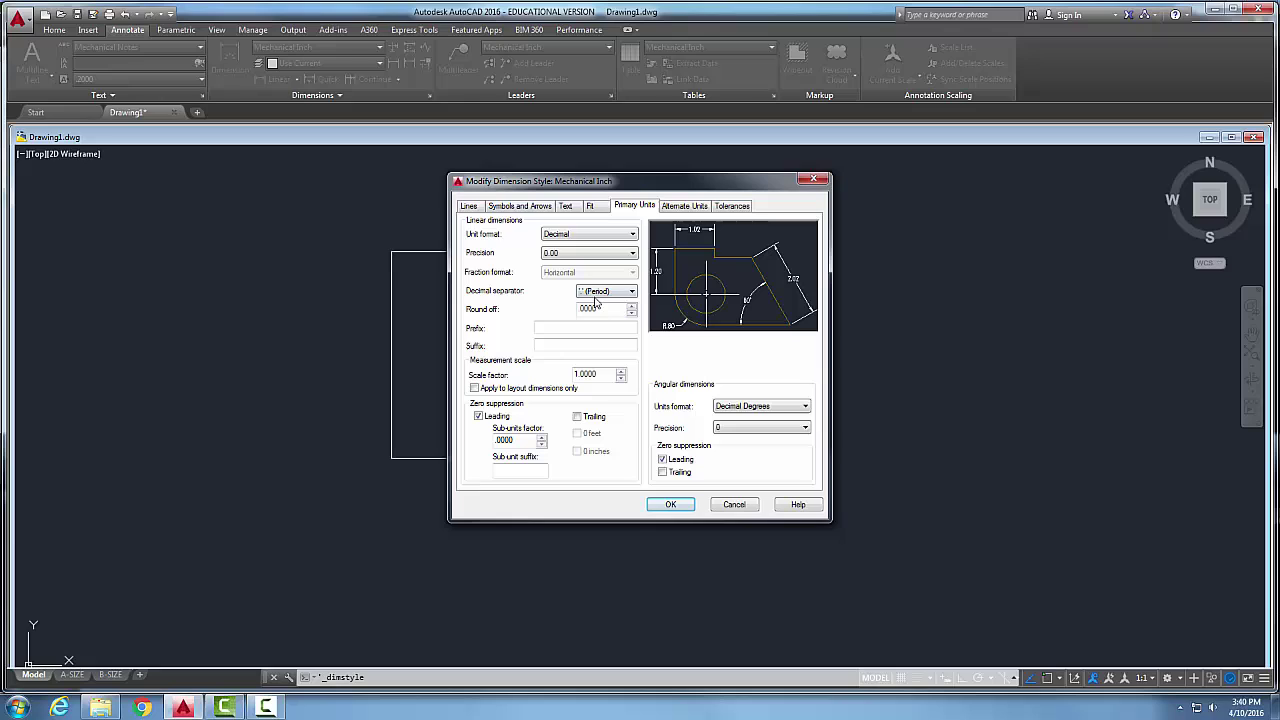
{"action": "left_click", "coordinate": [632, 291]}
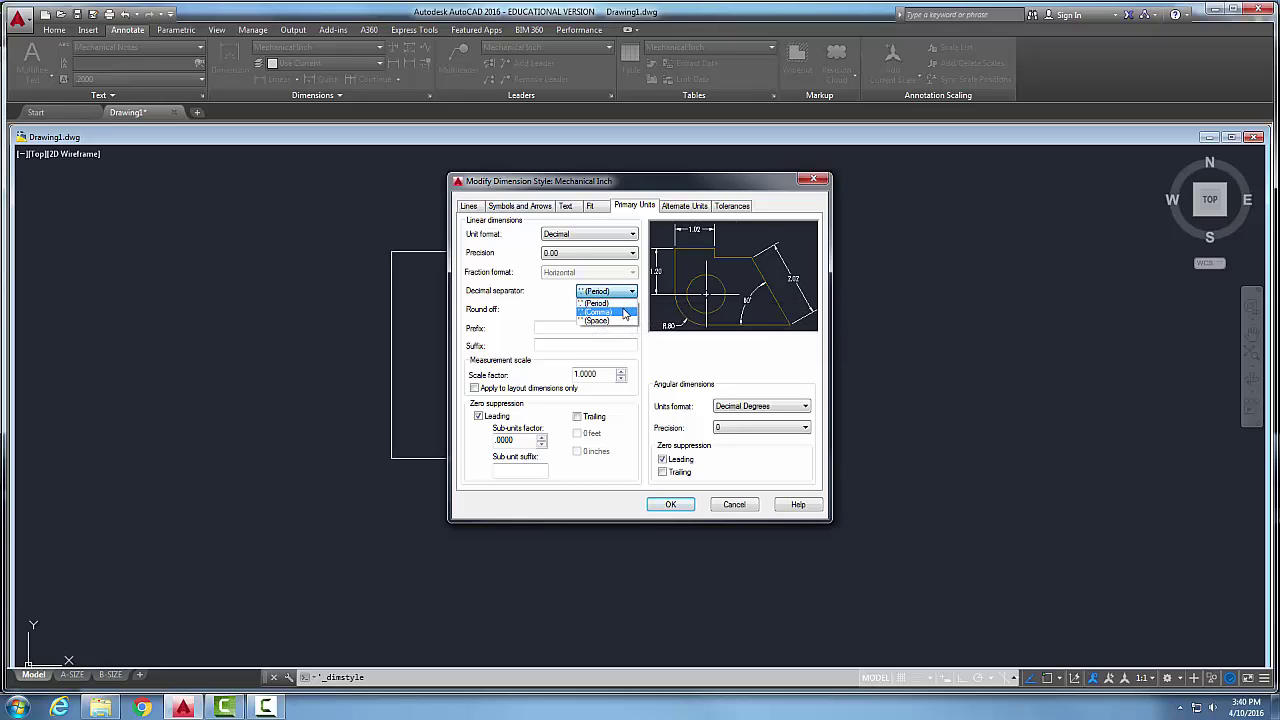
{"action": "left_click", "coordinate": [541, 307]}
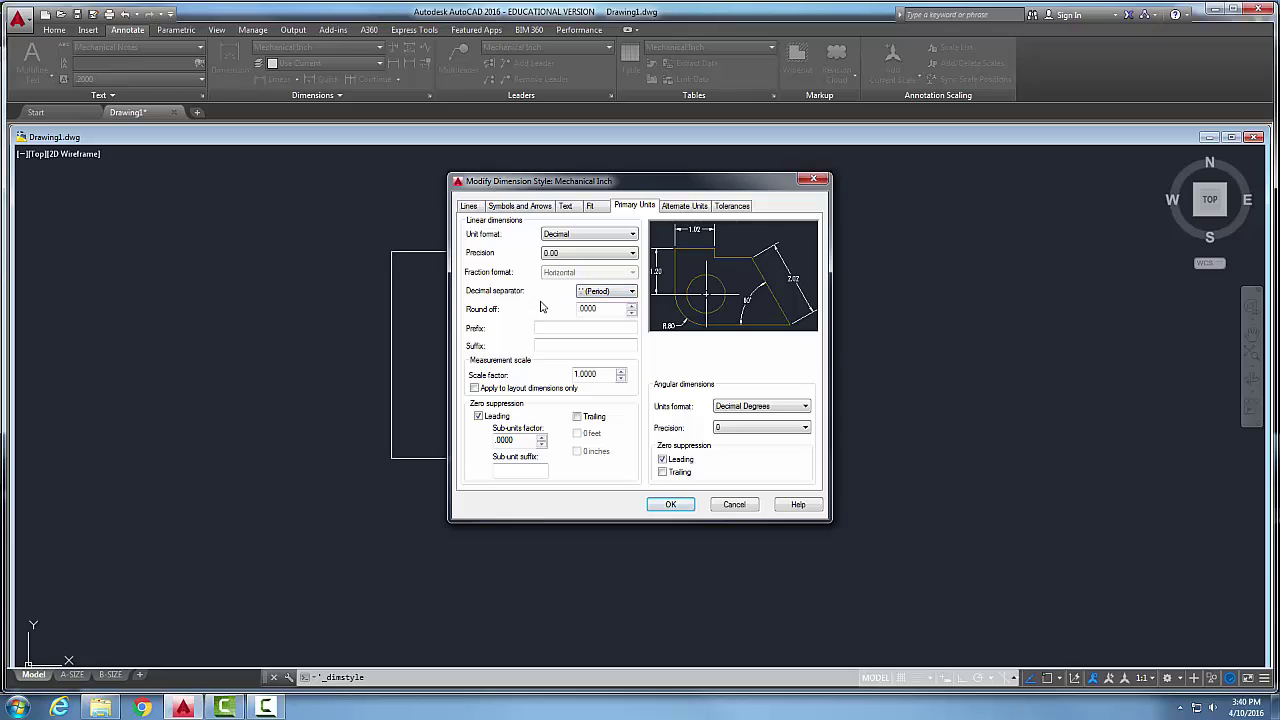
{"action": "double_click", "coordinate": [588, 309]}
{"action": "left_click", "coordinate": [564, 330]}
{"action": "left_click", "coordinate": [555, 345]}
{"action": "mouse_move", "coordinate": [602, 376]}
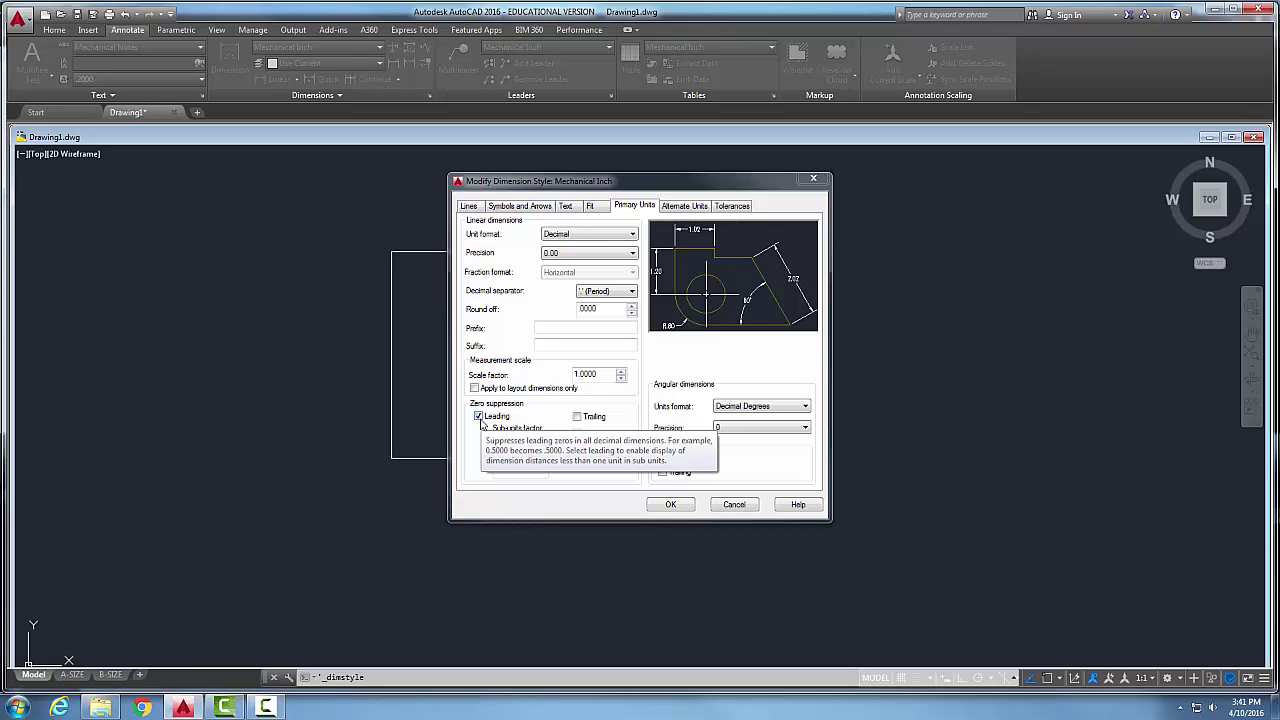
{"action": "left_click", "coordinate": [478, 417]}
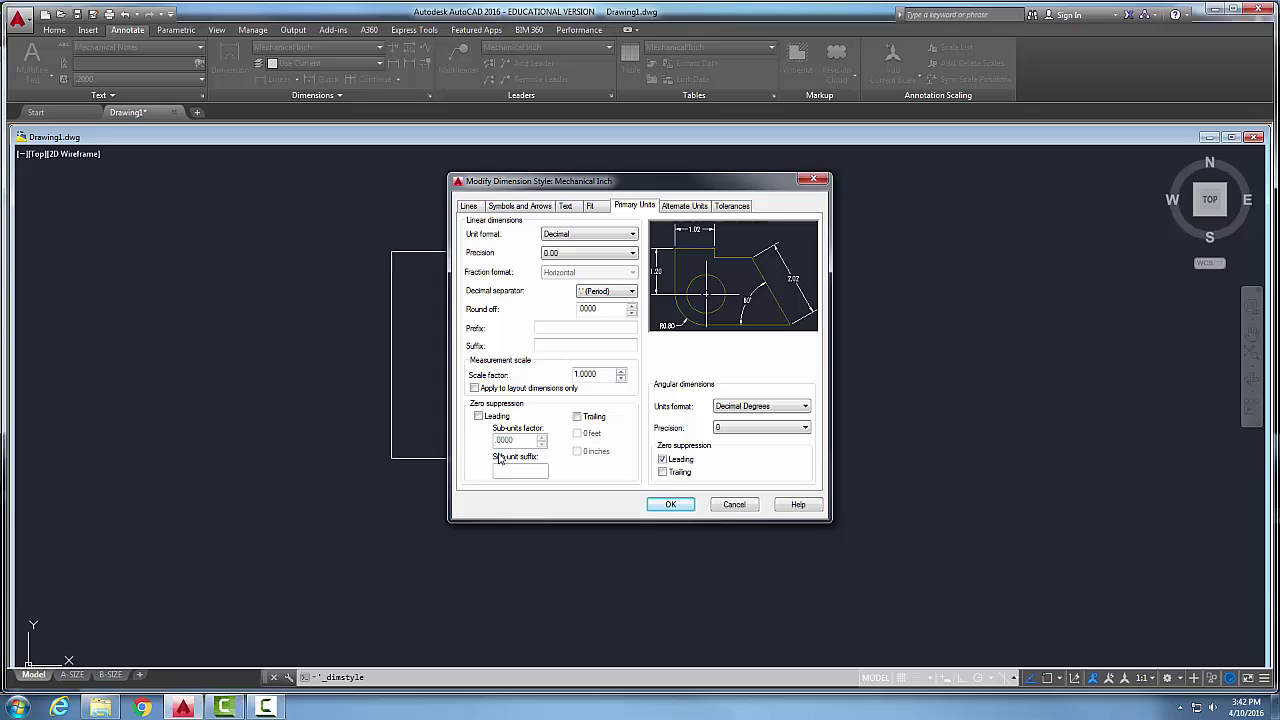
{"action": "left_click", "coordinate": [479, 417]}
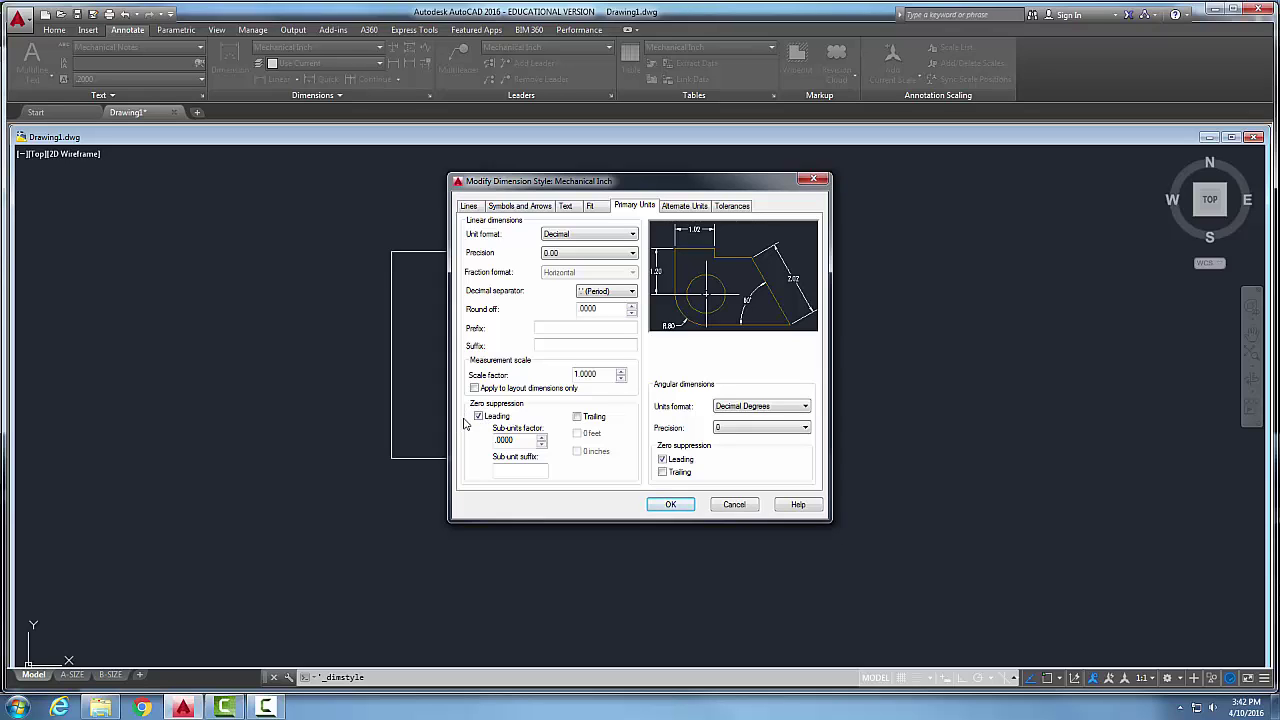
{"action": "left_click", "coordinate": [478, 416]}
{"action": "left_click", "coordinate": [805, 408]}
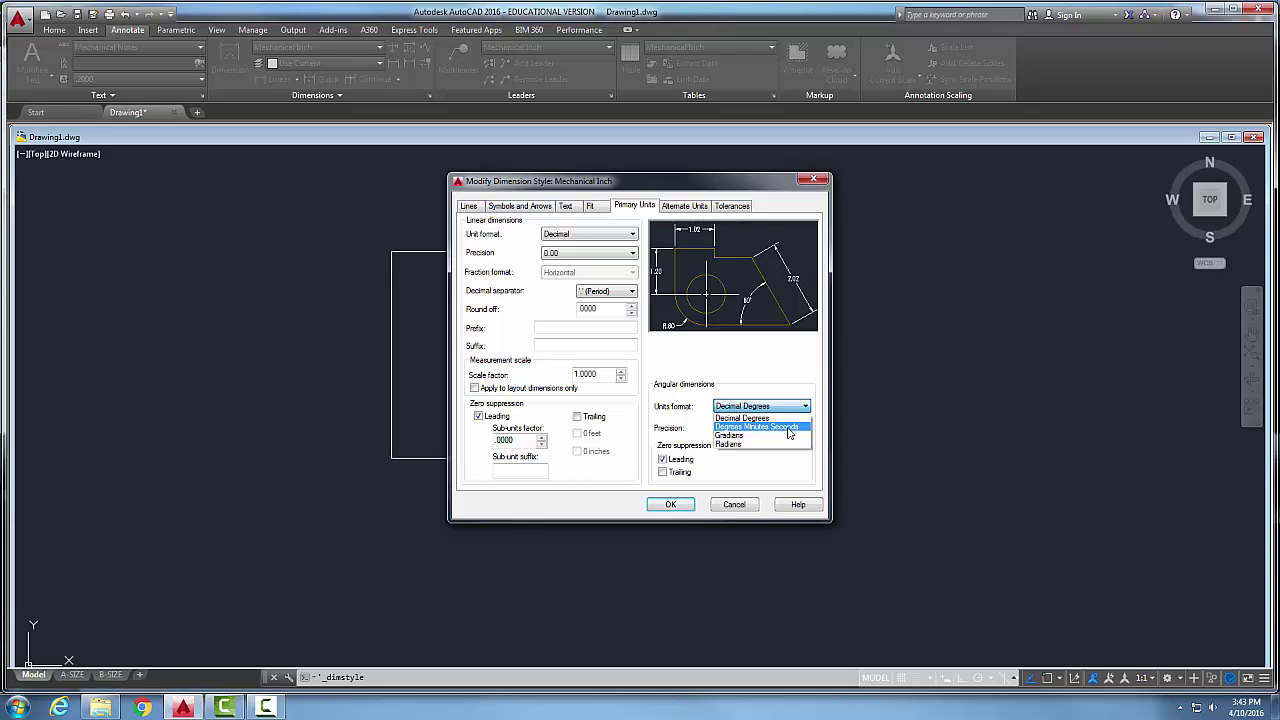
{"action": "left_click", "coordinate": [766, 408]}
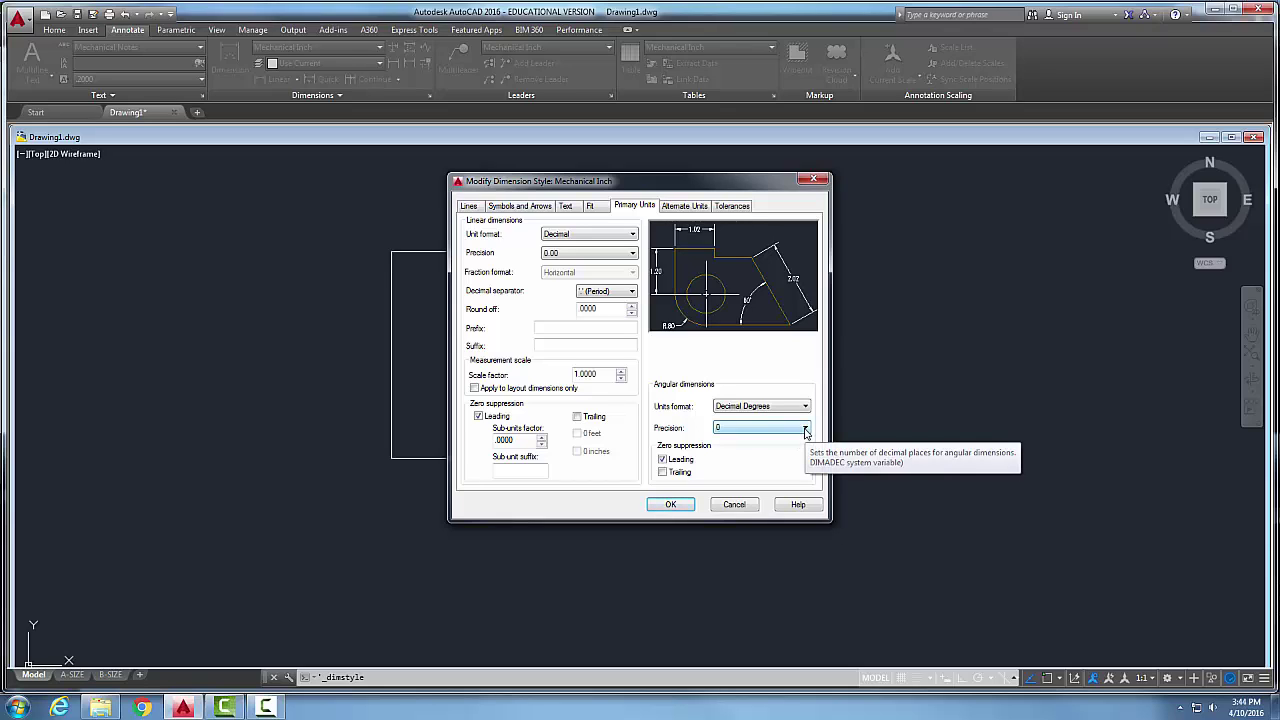
Step: Set angular dimension precision to 0.0, after briefly trying whole degrees
{"action": "left_click", "coordinate": [806, 430]}
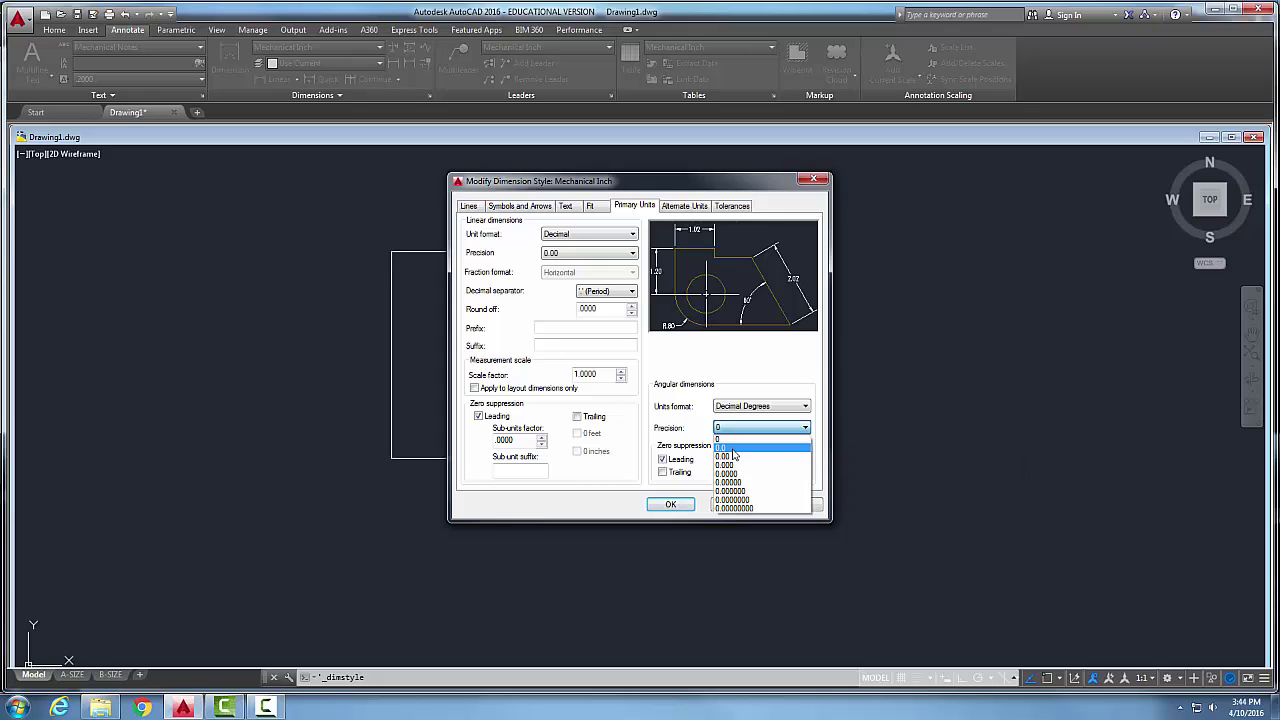
{"action": "left_click", "coordinate": [732, 450]}
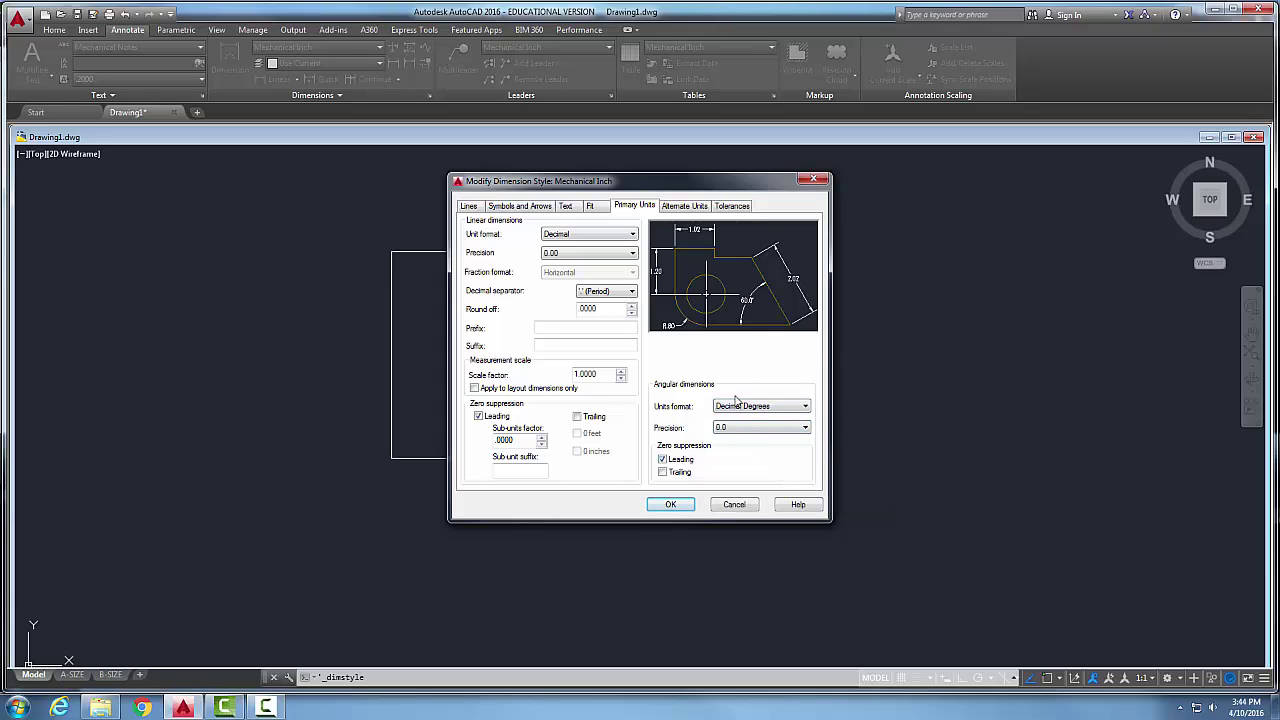
{"action": "left_click", "coordinate": [805, 428]}
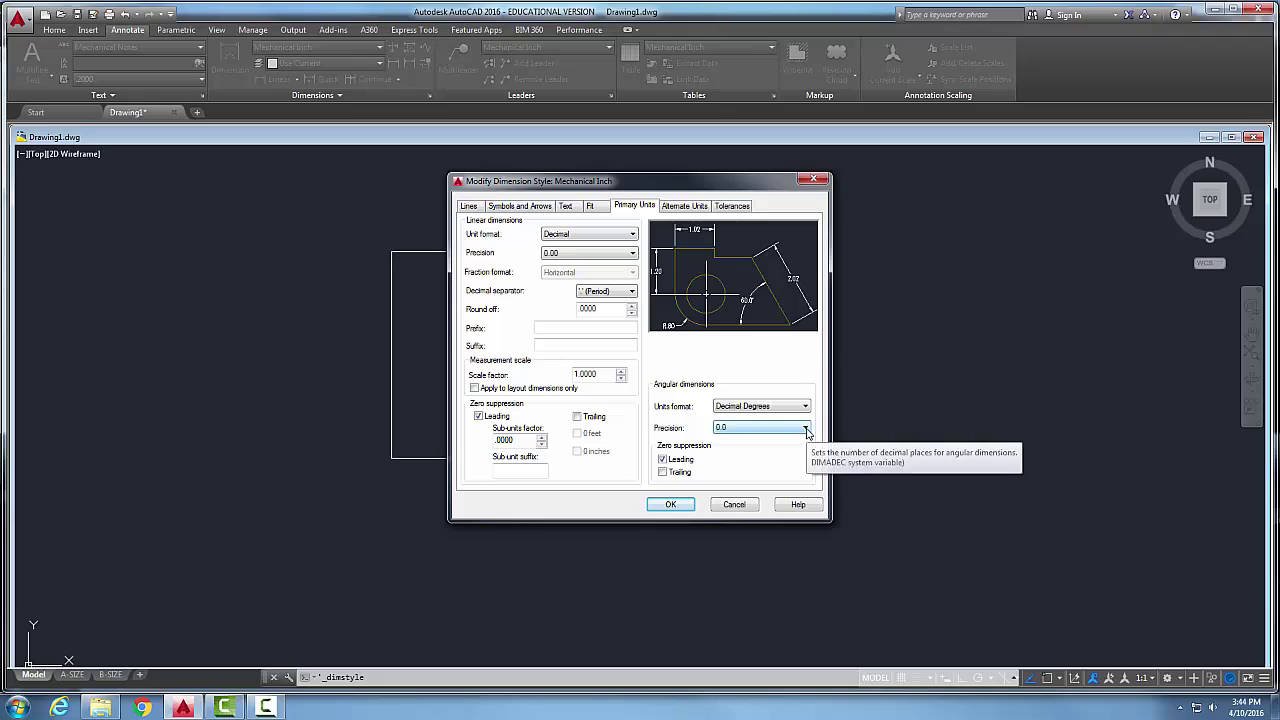
{"action": "left_click", "coordinate": [806, 428]}
{"action": "left_click", "coordinate": [740, 440]}
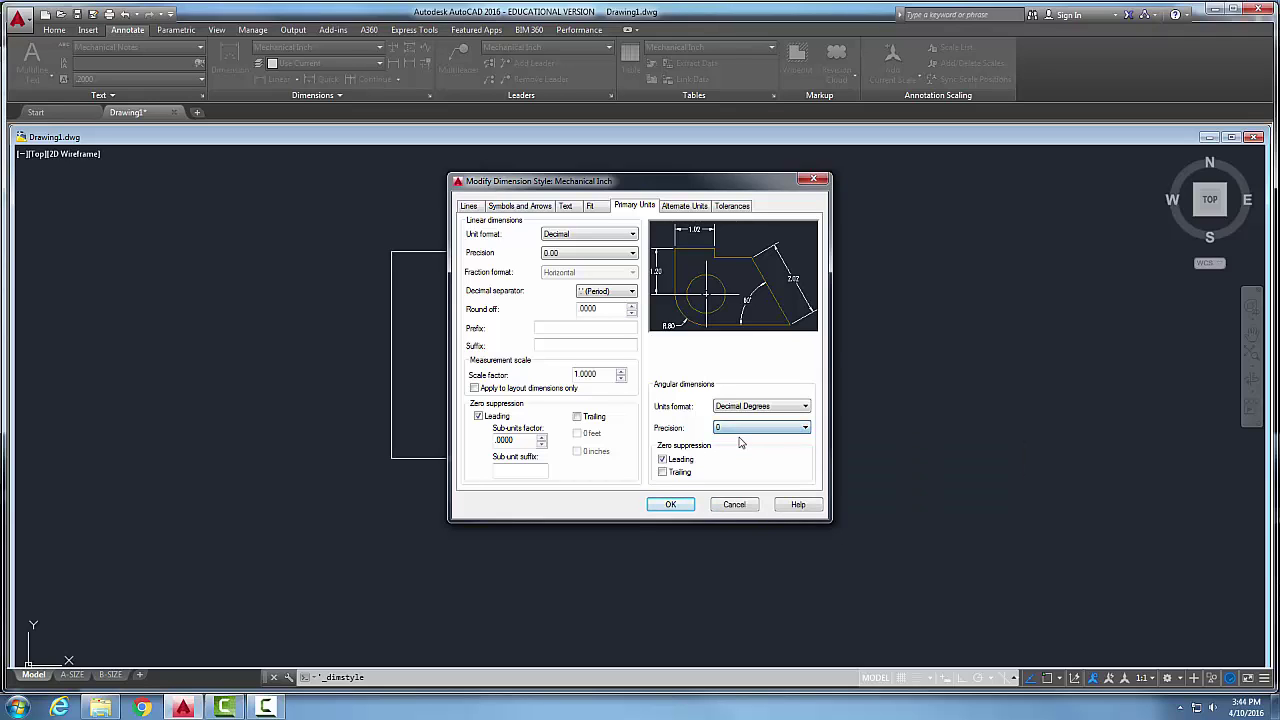
{"action": "left_click", "coordinate": [740, 430]}
{"action": "left_click", "coordinate": [736, 450]}
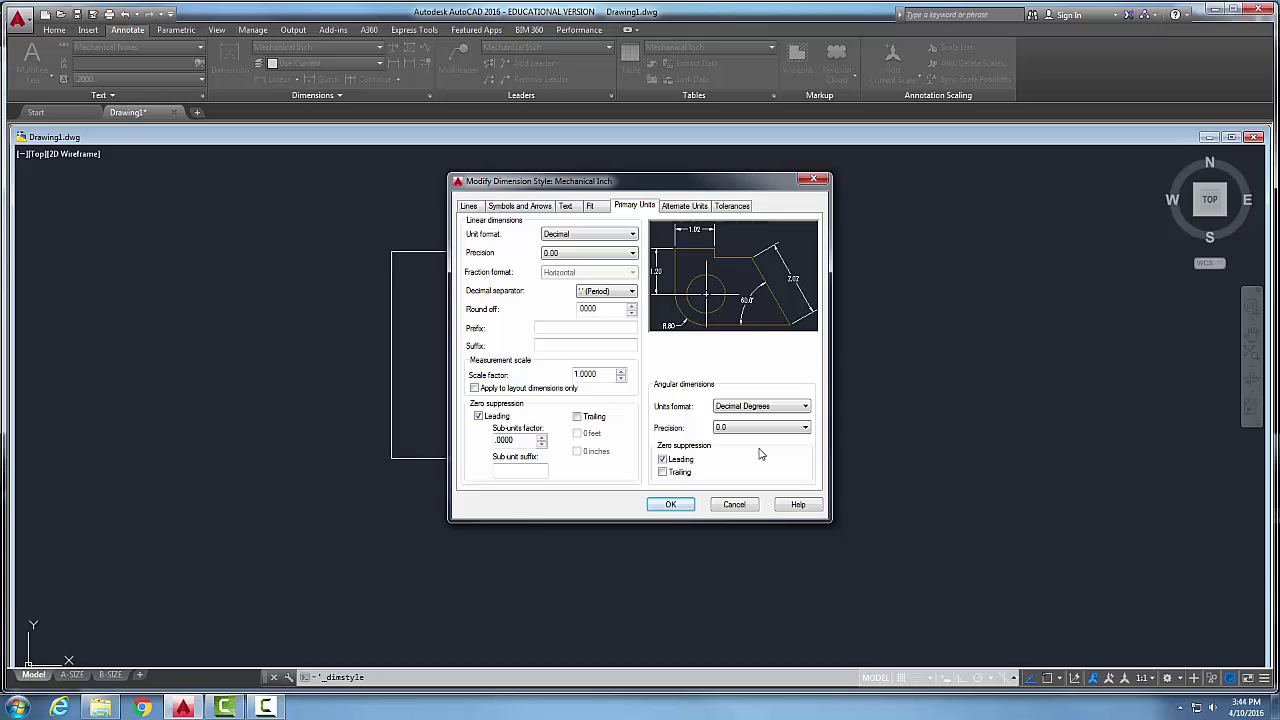